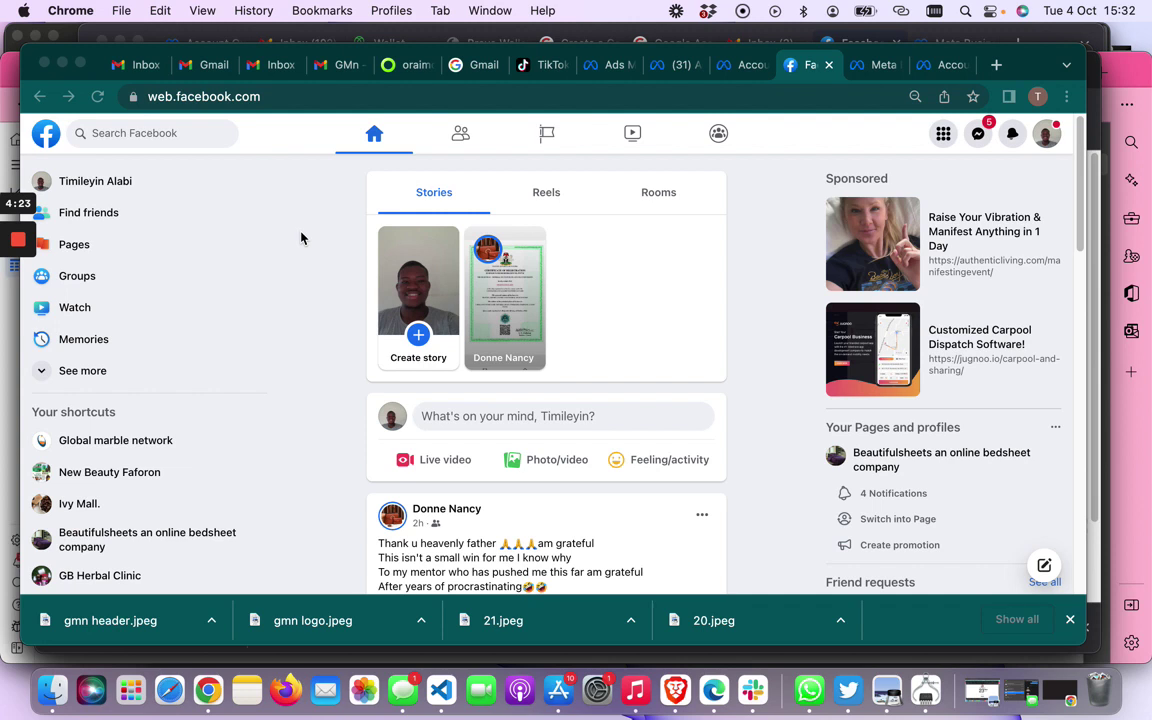
- Switch from the personal profile to the Global marble network Page using the account menu's profile list
{"action": "left_click", "coordinate": [1047, 143]}
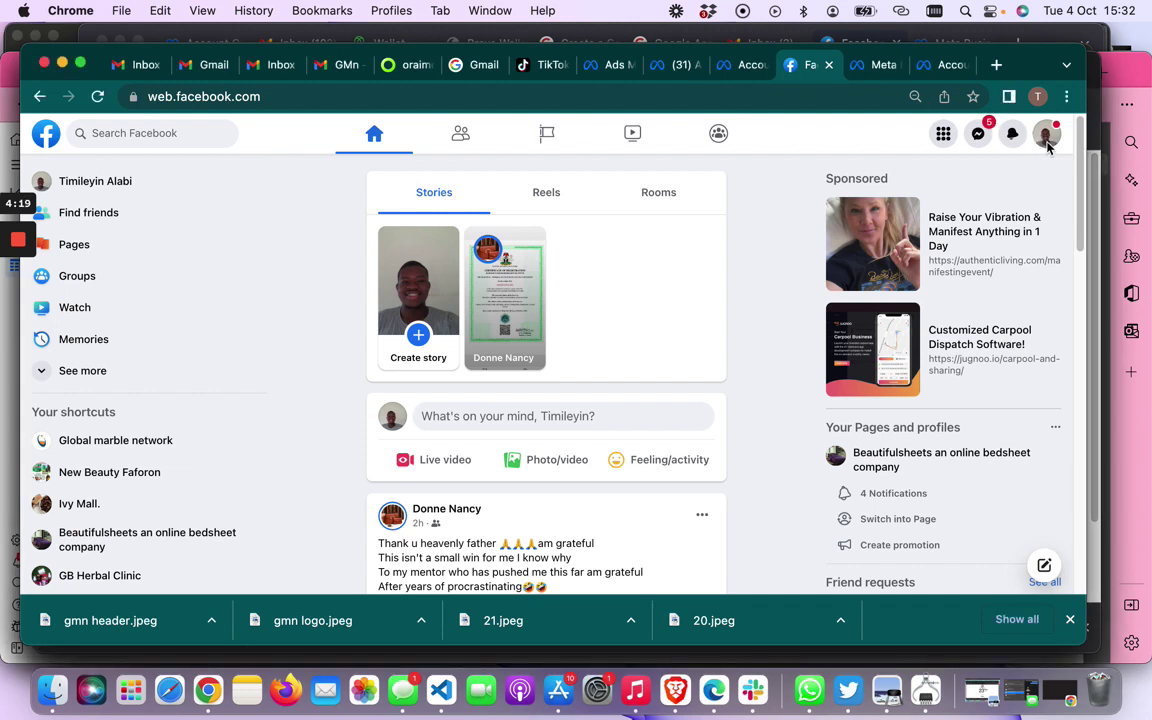
{"action": "left_click", "coordinate": [1047, 143]}
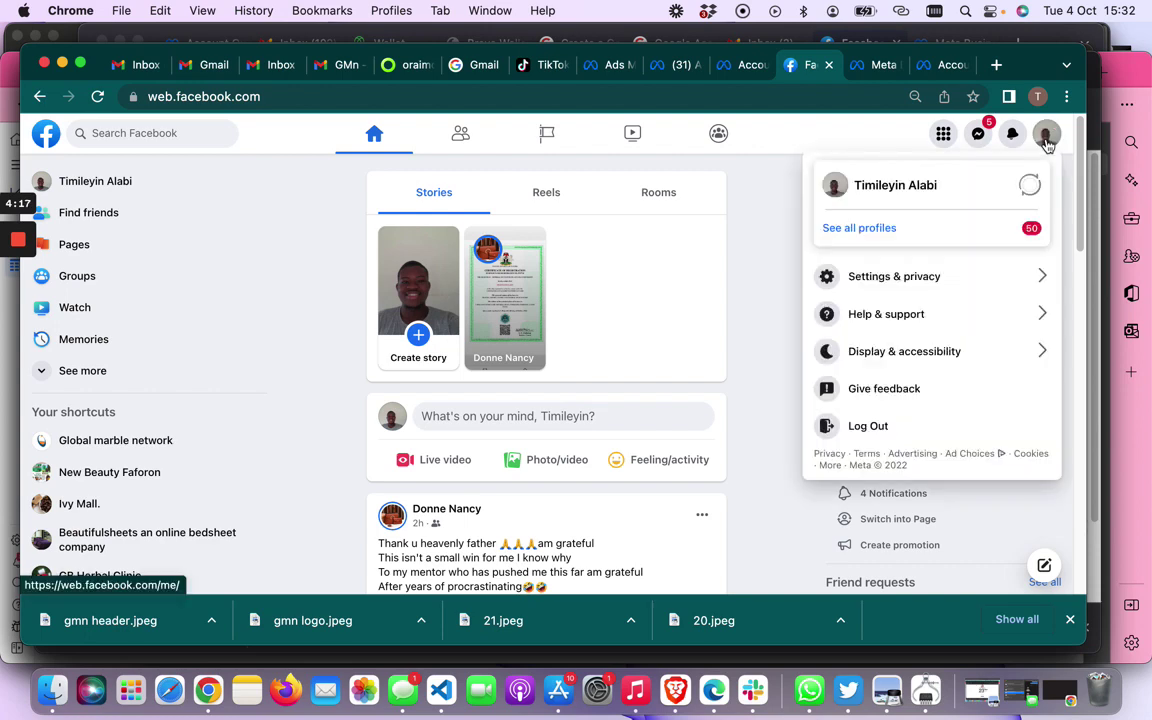
{"action": "left_click", "coordinate": [938, 227]}
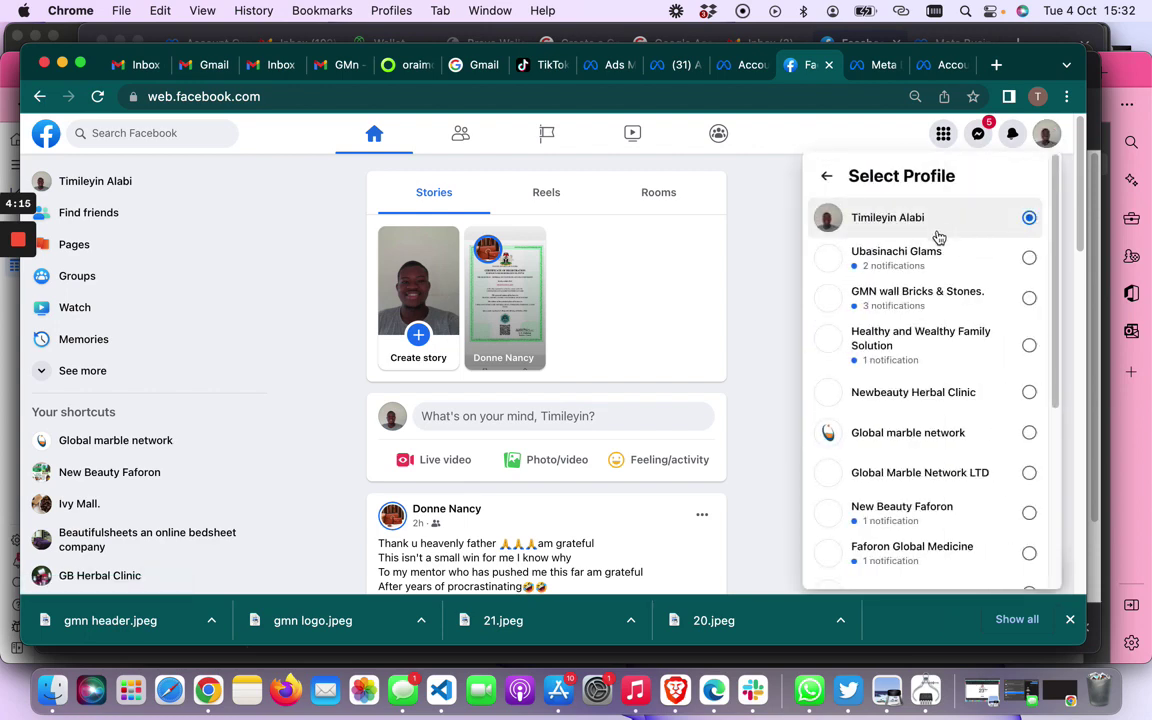
{"action": "scroll", "coordinate": [944, 320], "scroll_direction": "down", "scroll_amount": 1}
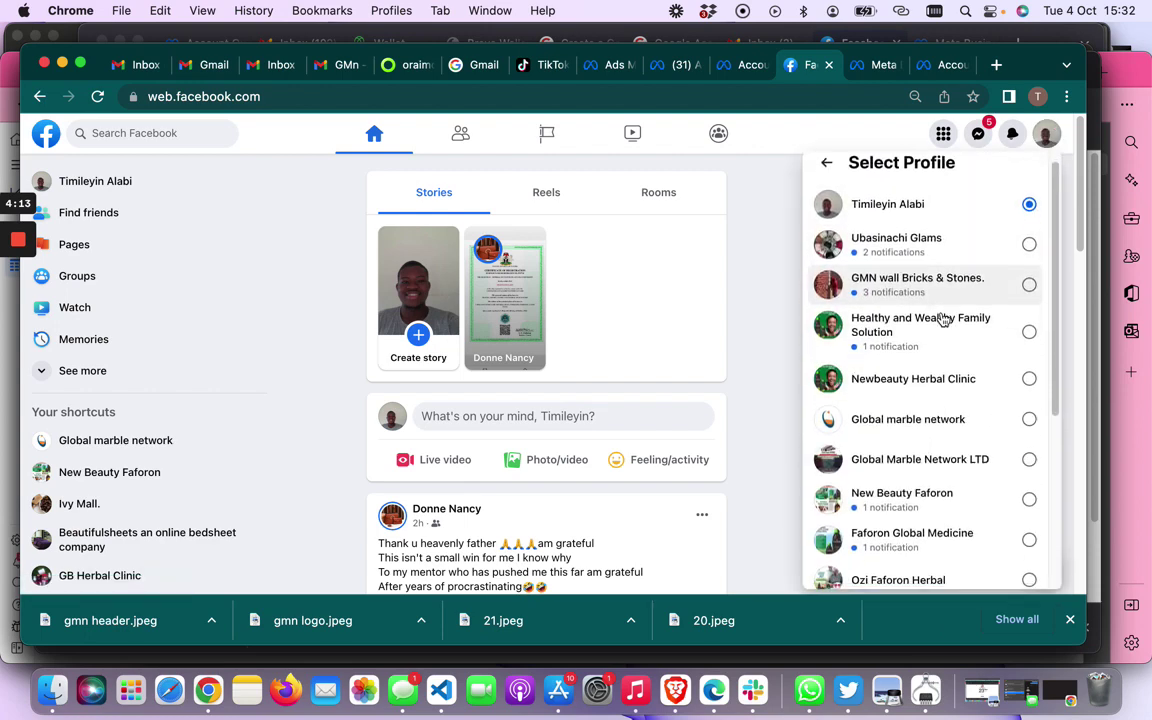
{"action": "scroll", "coordinate": [941, 320], "scroll_direction": "down", "scroll_amount": 2}
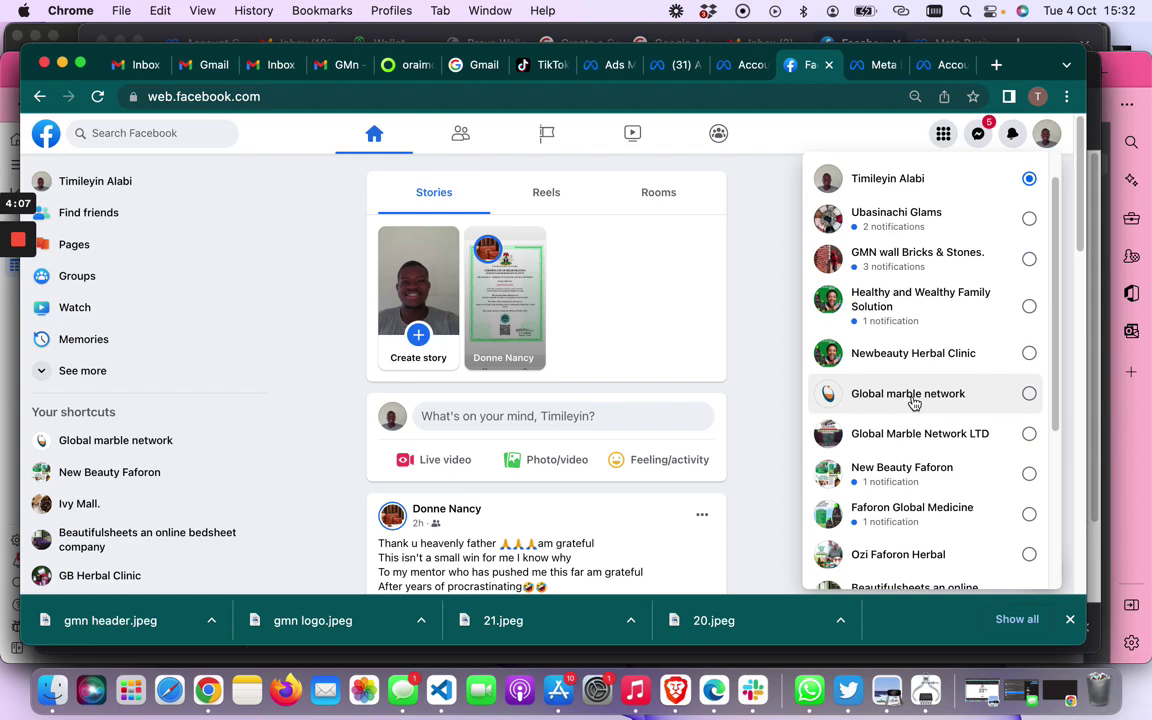
{"action": "left_click", "coordinate": [913, 400]}
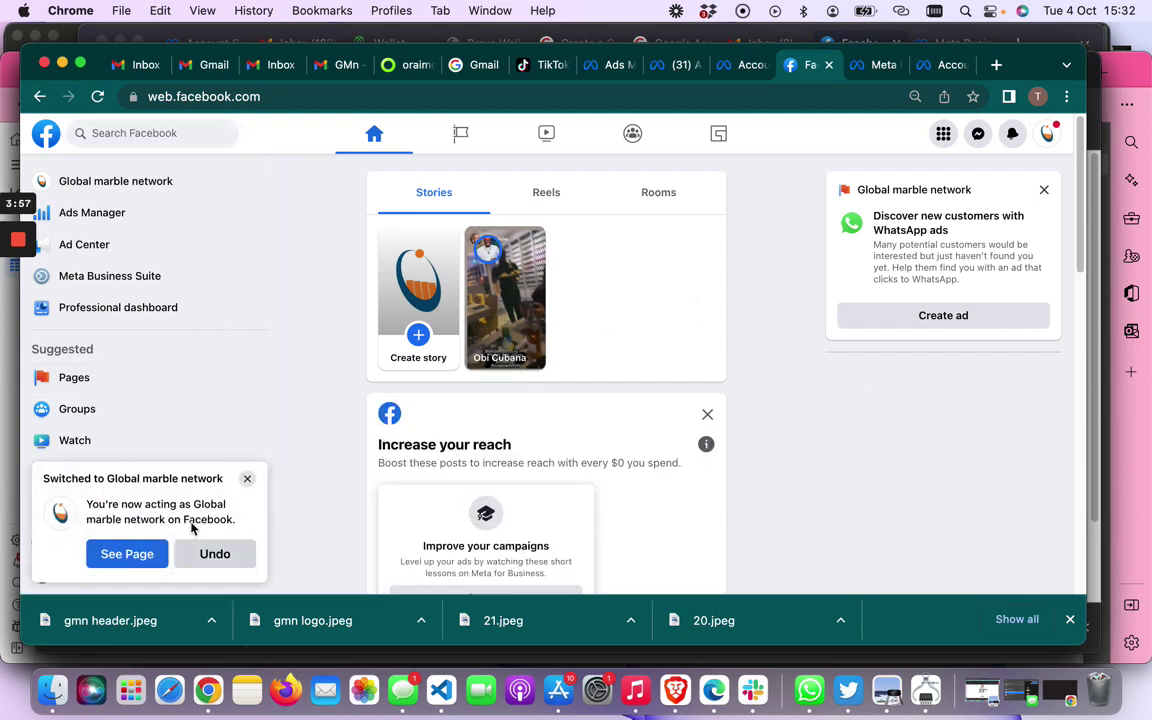
- From the Page's Professional dashboard, launch Meta Business Suite under Platform tools
{"action": "left_click", "coordinate": [247, 479]}
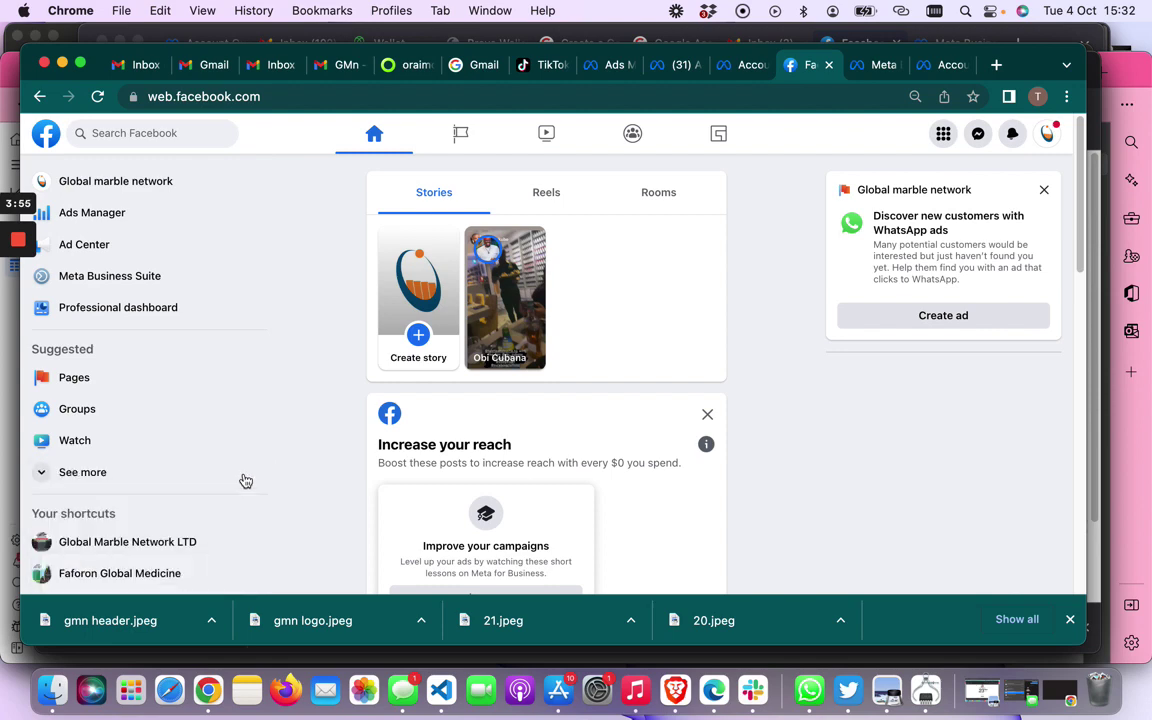
{"action": "left_click", "coordinate": [109, 312]}
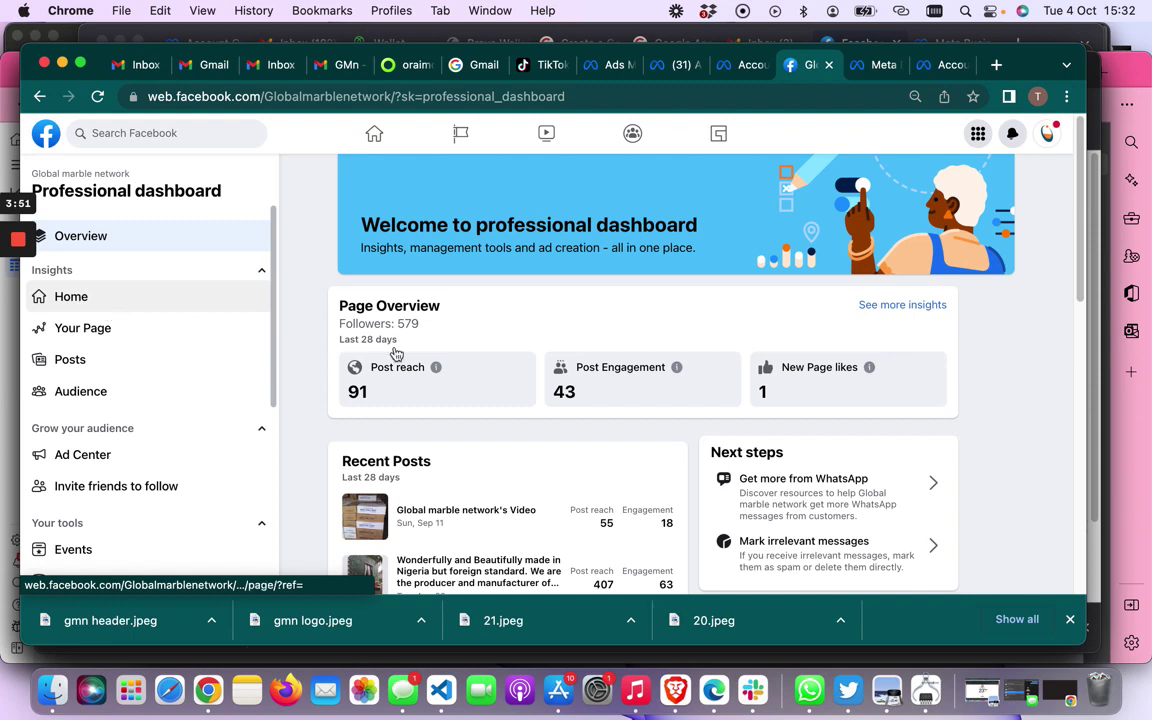
{"action": "scroll", "coordinate": [521, 379], "scroll_direction": "down", "scroll_amount": 2}
{"action": "scroll", "coordinate": [521, 379], "scroll_direction": "down", "scroll_amount": 2}
{"action": "scroll", "coordinate": [167, 339], "scroll_direction": "down", "scroll_amount": 1}
{"action": "scroll", "coordinate": [170, 343], "scroll_direction": "down", "scroll_amount": 7}
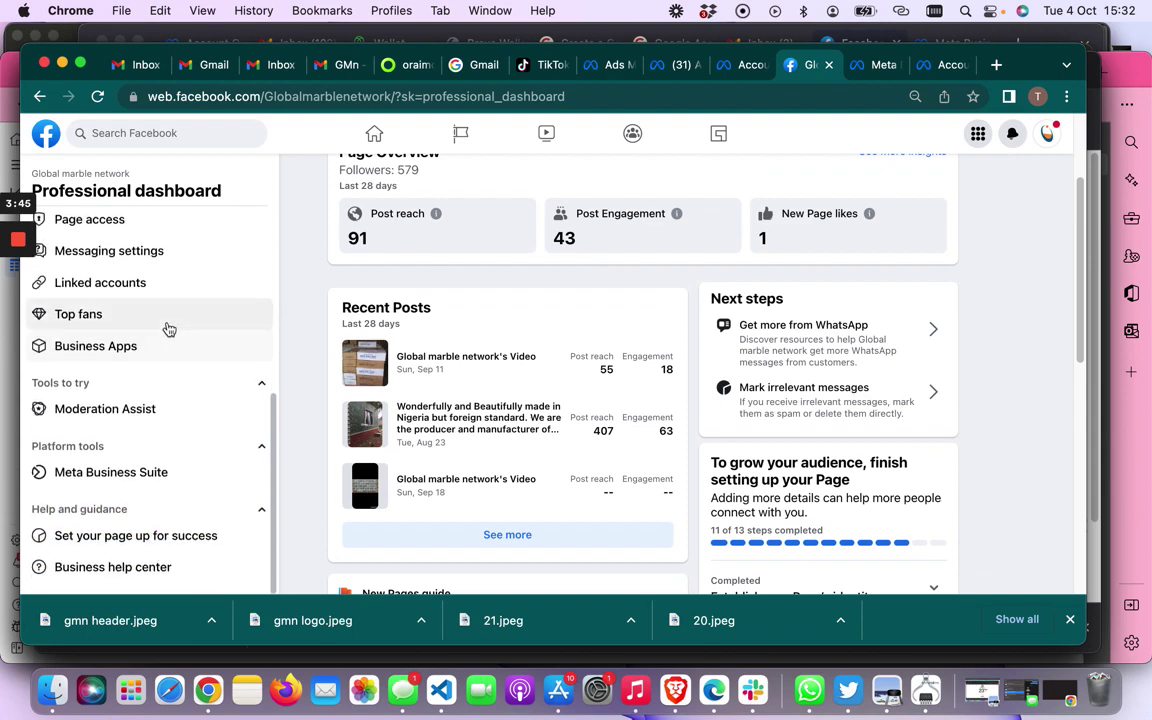
{"action": "scroll", "coordinate": [165, 334], "scroll_direction": "up", "scroll_amount": 6}
{"action": "scroll", "coordinate": [150, 342], "scroll_direction": "down", "scroll_amount": 6}
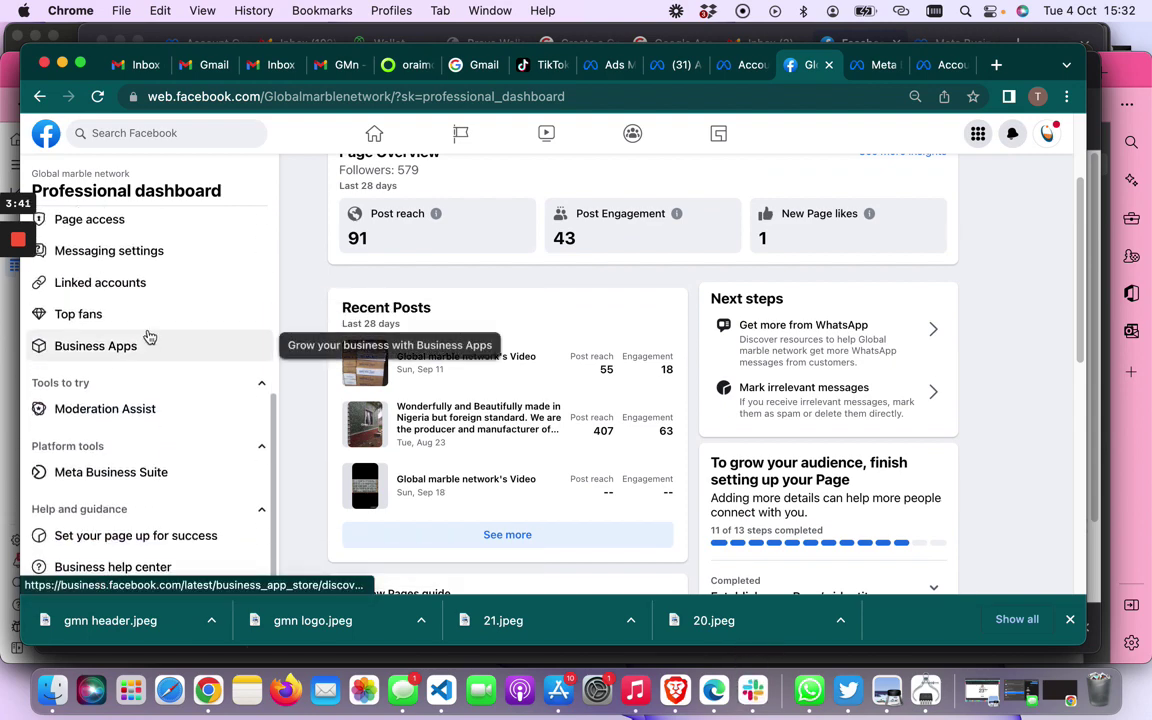
{"action": "left_click", "coordinate": [110, 474]}
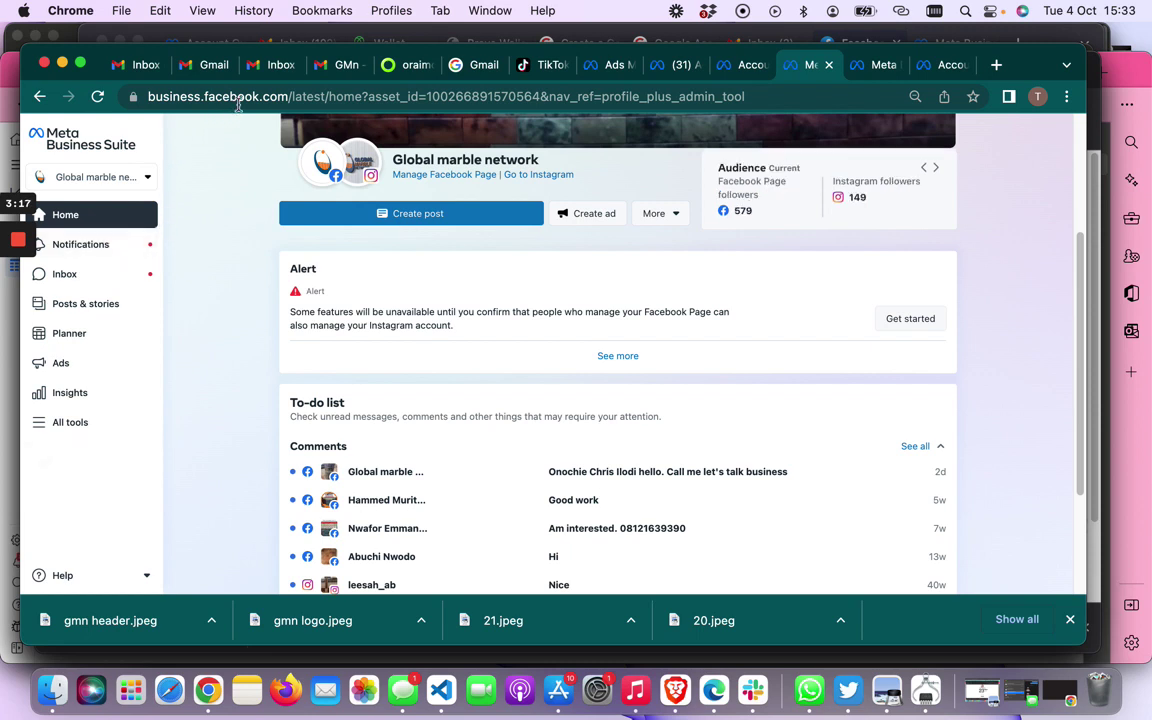
{"action": "left_click", "coordinate": [118, 180]}
{"action": "left_click", "coordinate": [220, 176]}
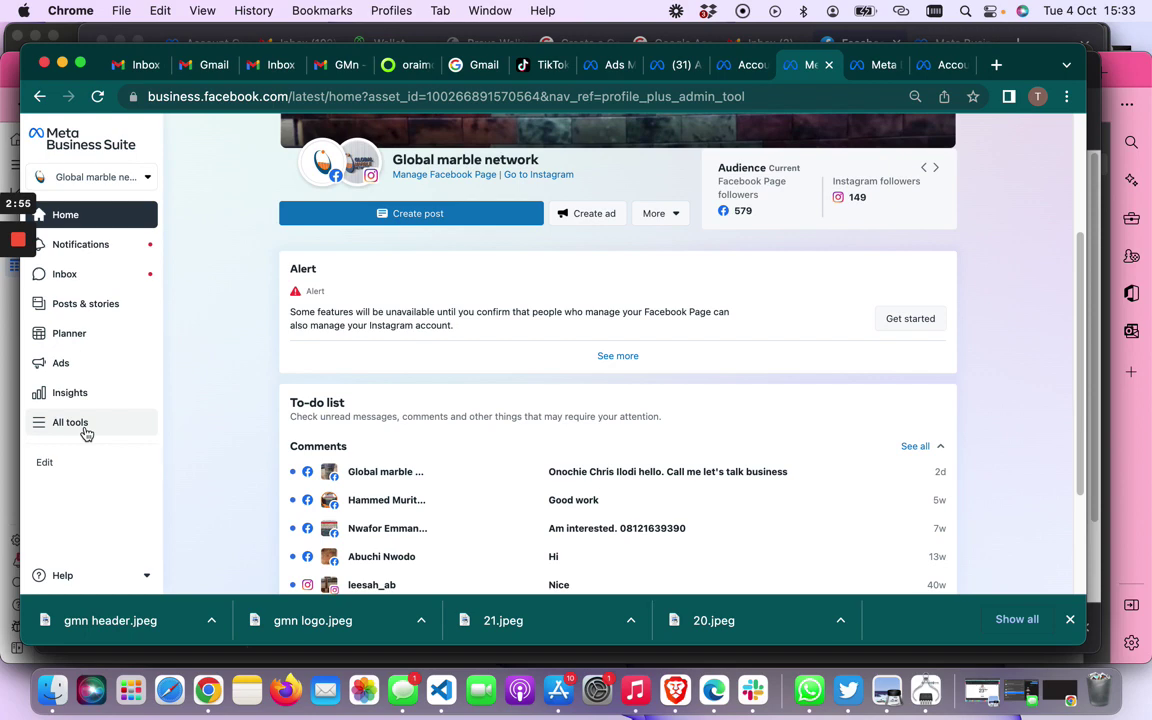
- Show All tools and scroll down to Page settings in the Manage section
{"action": "left_click", "coordinate": [86, 432]}
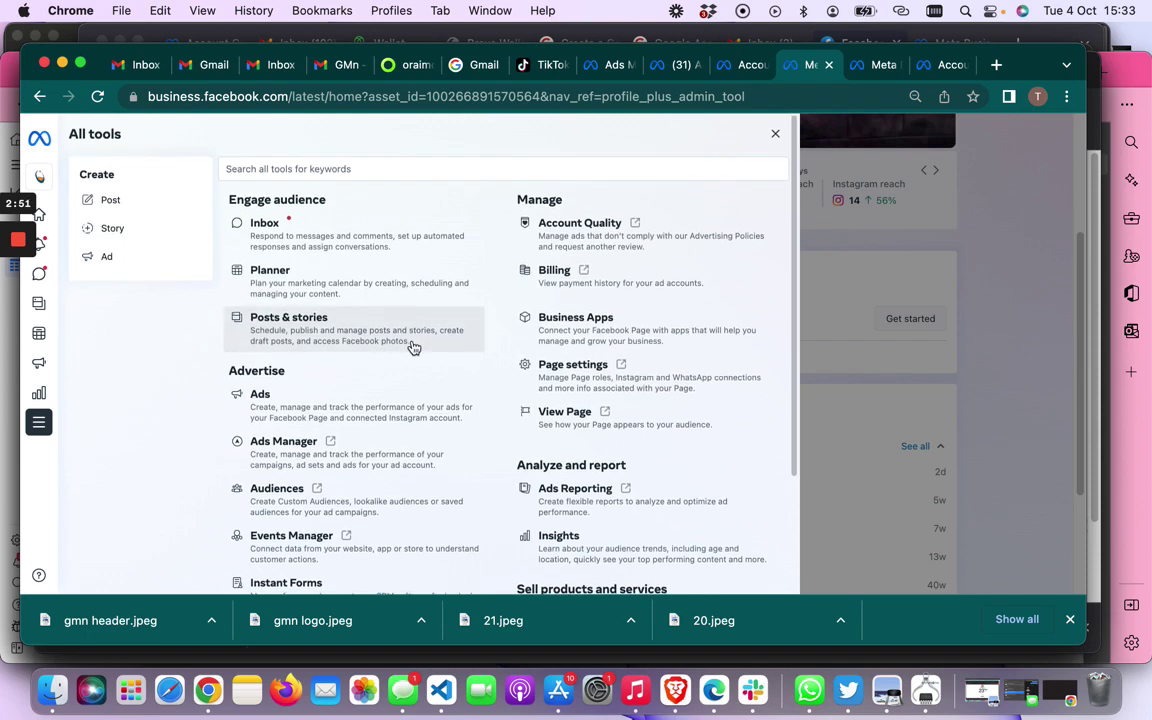
{"action": "scroll", "coordinate": [411, 345], "scroll_direction": "down", "scroll_amount": 2}
{"action": "scroll", "coordinate": [412, 345], "scroll_direction": "up", "scroll_amount": 3}
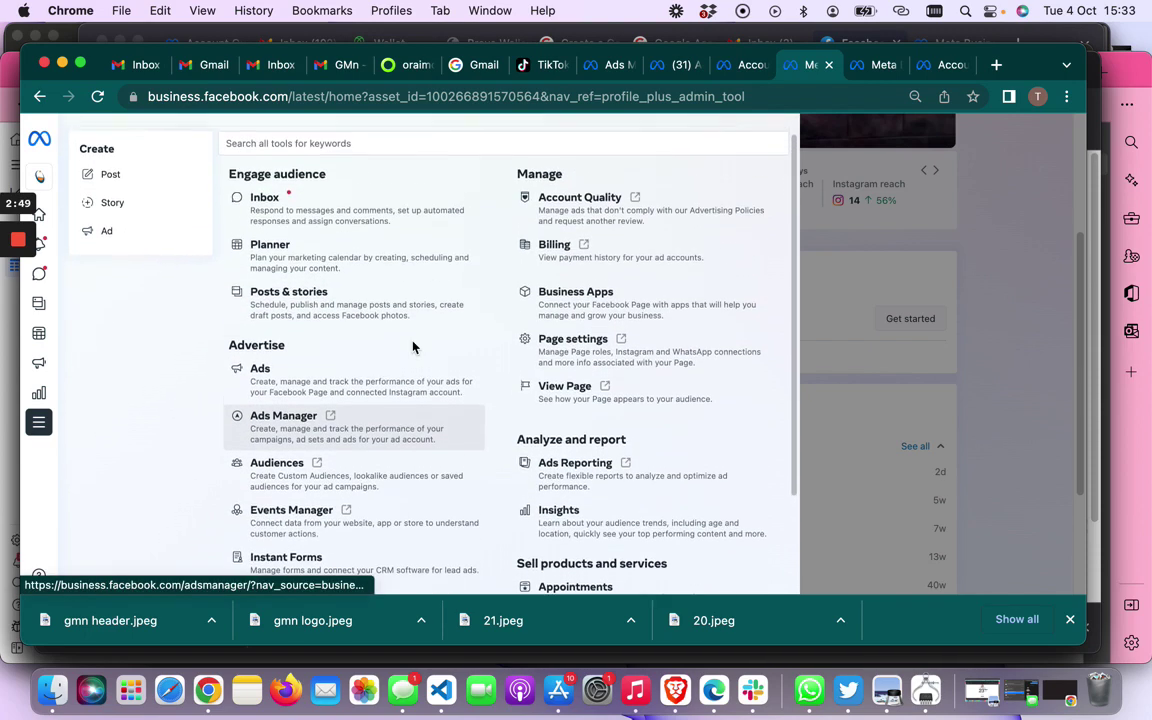
{"action": "scroll", "coordinate": [412, 345], "scroll_direction": "down", "scroll_amount": 1}
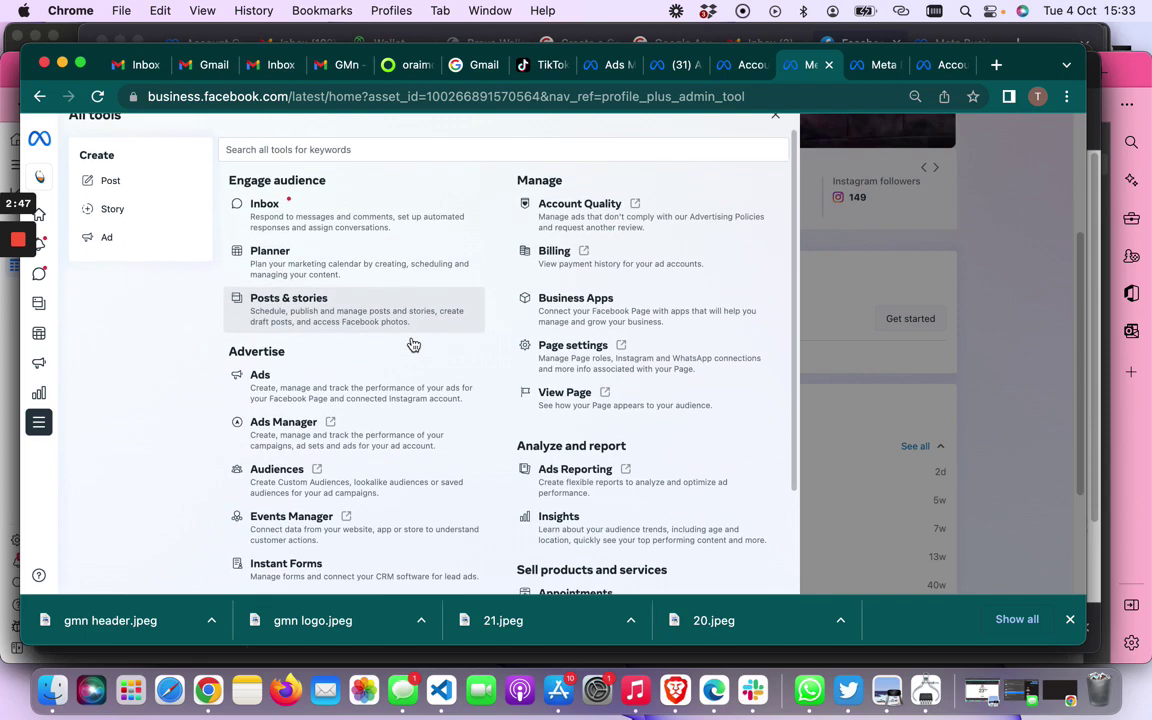
{"action": "scroll", "coordinate": [412, 345], "scroll_direction": "down", "scroll_amount": 2}
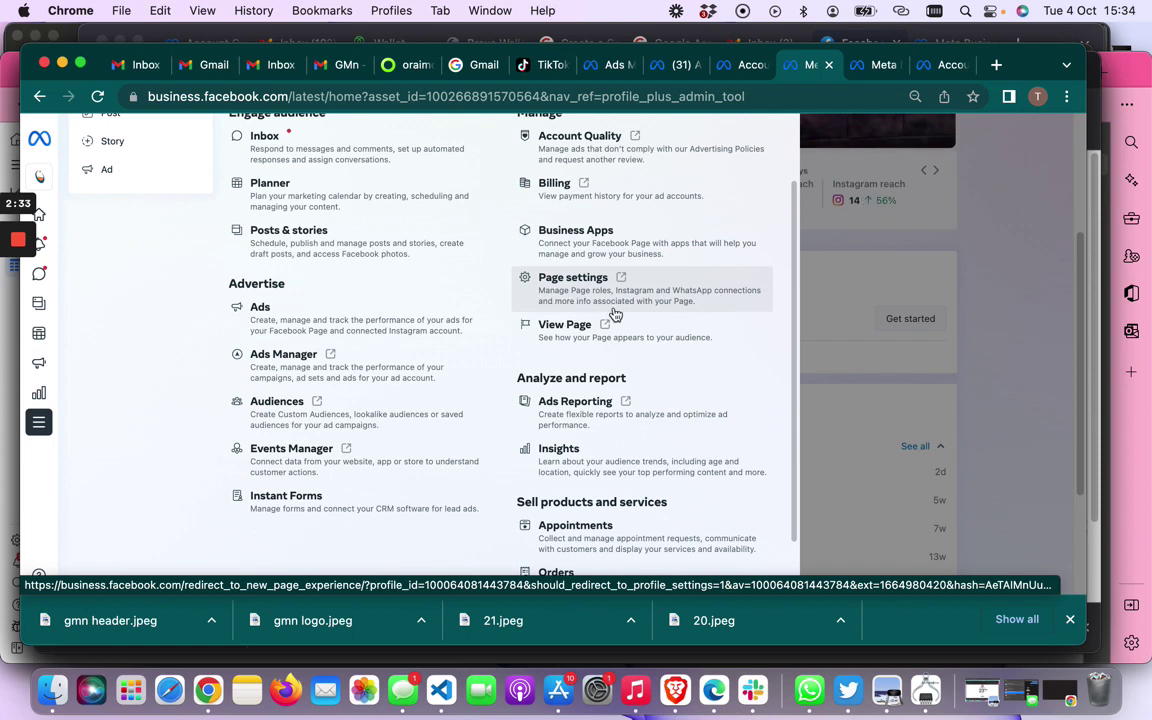
- Open Page settings, which brings up General Page settings for Global marble network in a new tab
{"action": "left_click", "coordinate": [524, 292]}
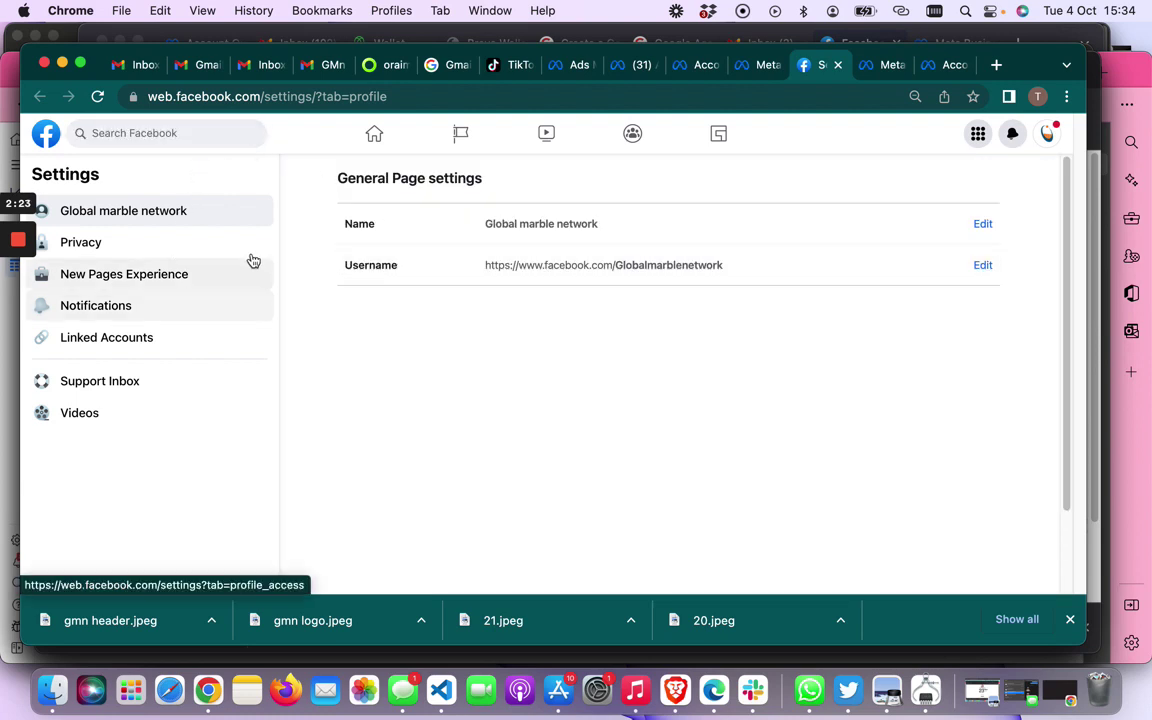
- View Linked Accounts, showing the connected Global Marble Network Instagram account
{"action": "left_click", "coordinate": [139, 346]}
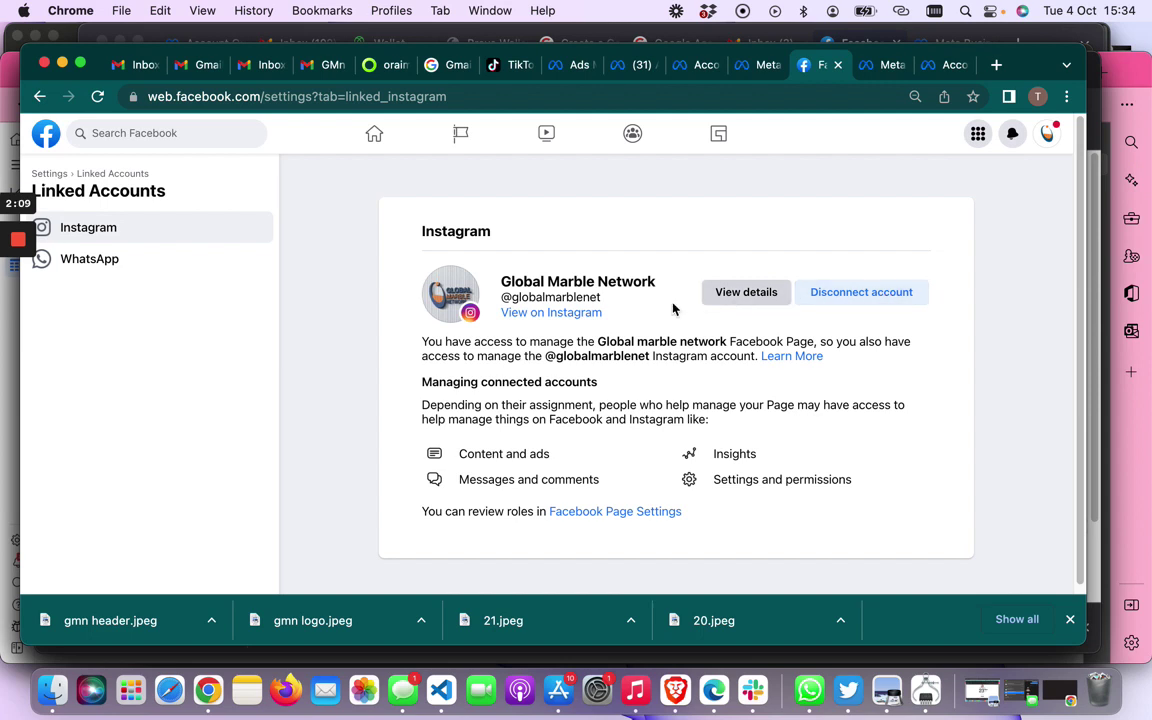
{"action": "scroll", "coordinate": [590, 325], "scroll_direction": "down", "scroll_amount": 1}
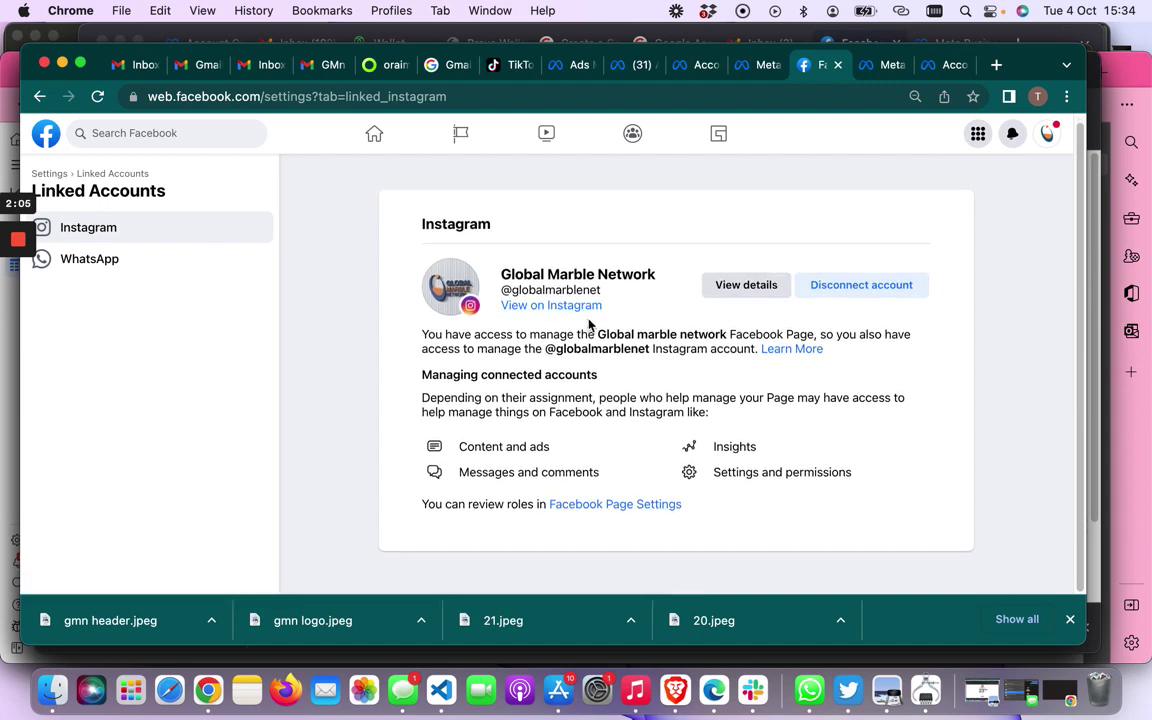
- Disconnect the Page's linked WhatsApp number from the WhatsApp tab and confirm the disconnection
{"action": "left_click", "coordinate": [153, 269]}
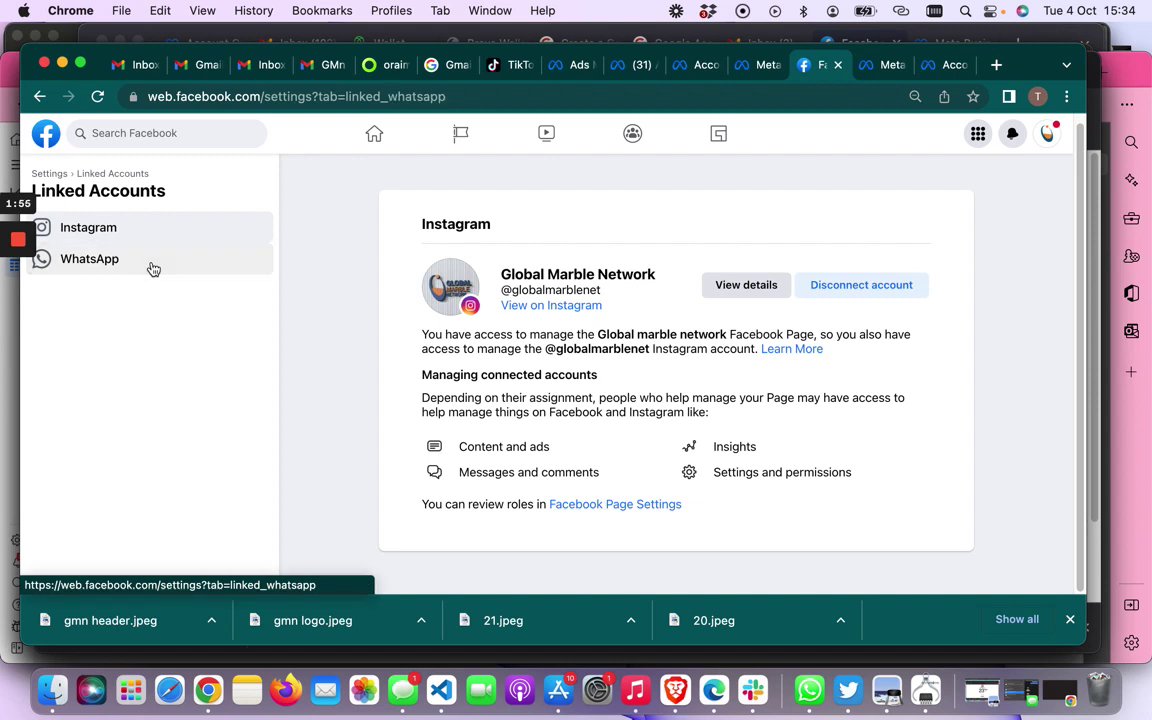
{"action": "scroll", "coordinate": [707, 298], "scroll_direction": "down", "scroll_amount": 2}
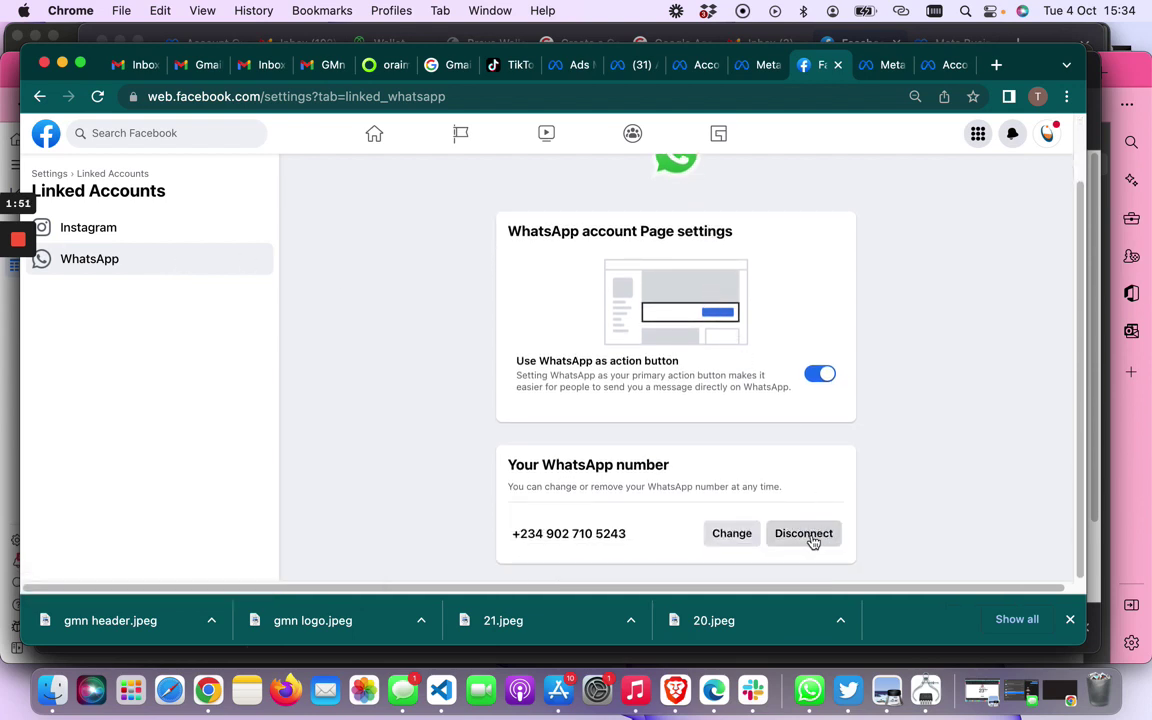
{"action": "left_click", "coordinate": [812, 537]}
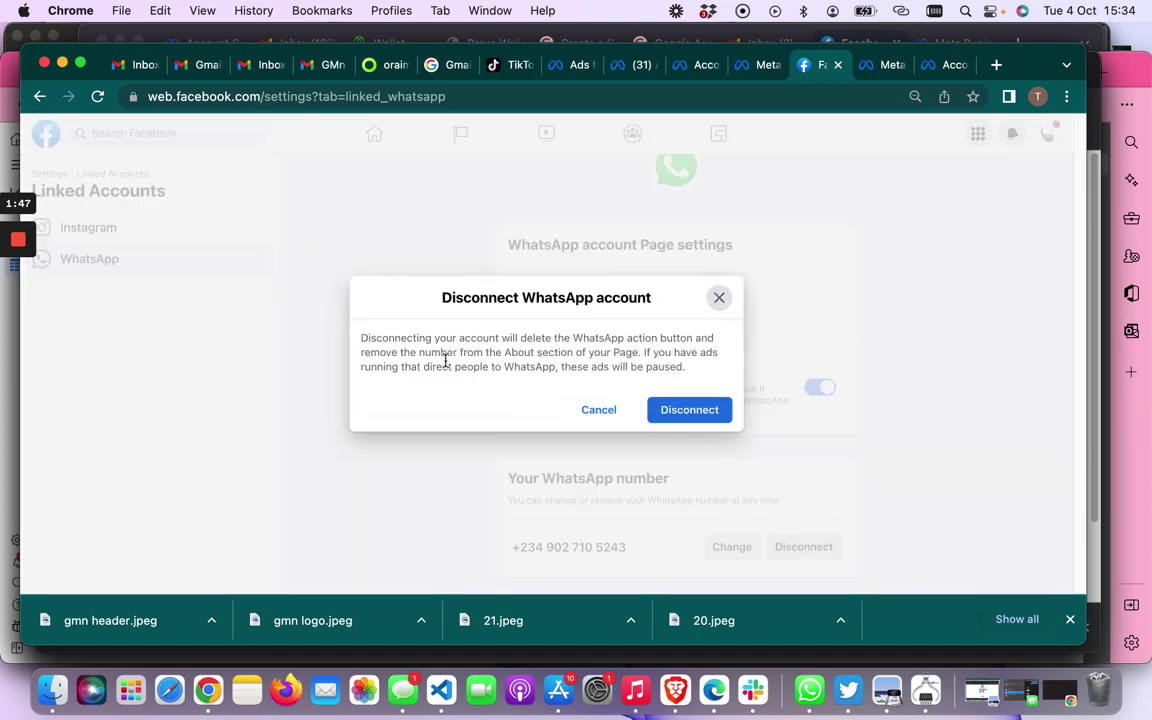
{"action": "left_click", "coordinate": [695, 418]}
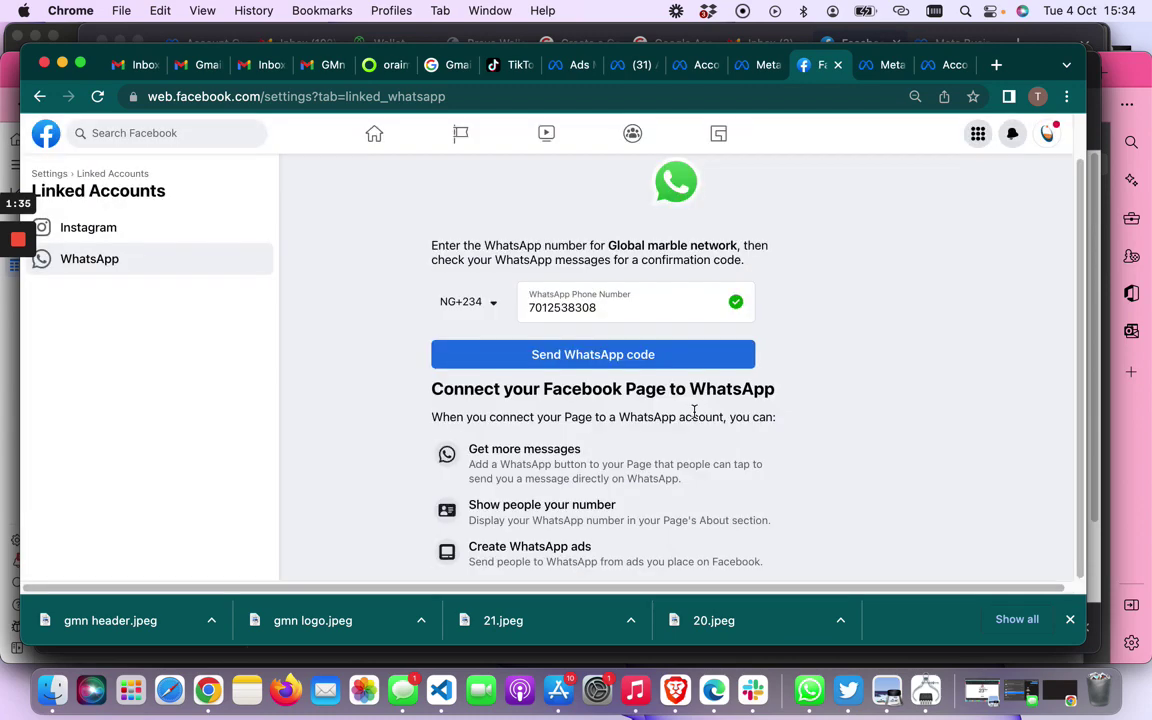
- Check the new WhatsApp phone number entered under country code NG+234
{"action": "left_click", "coordinate": [626, 308]}
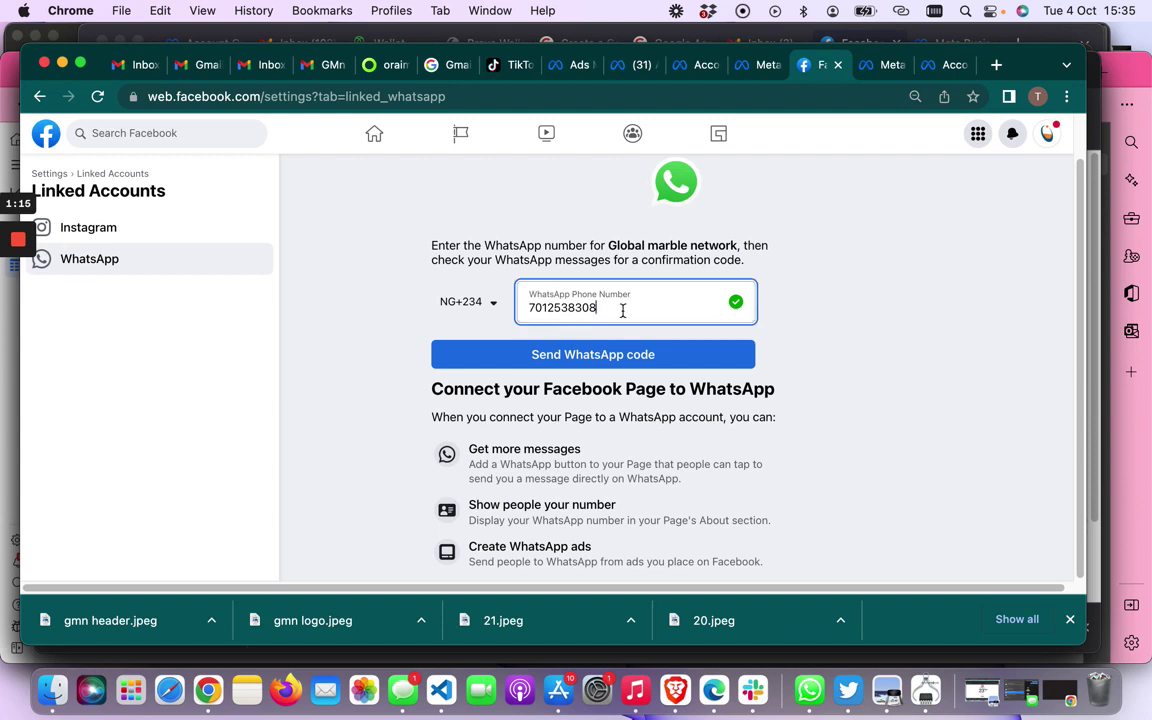